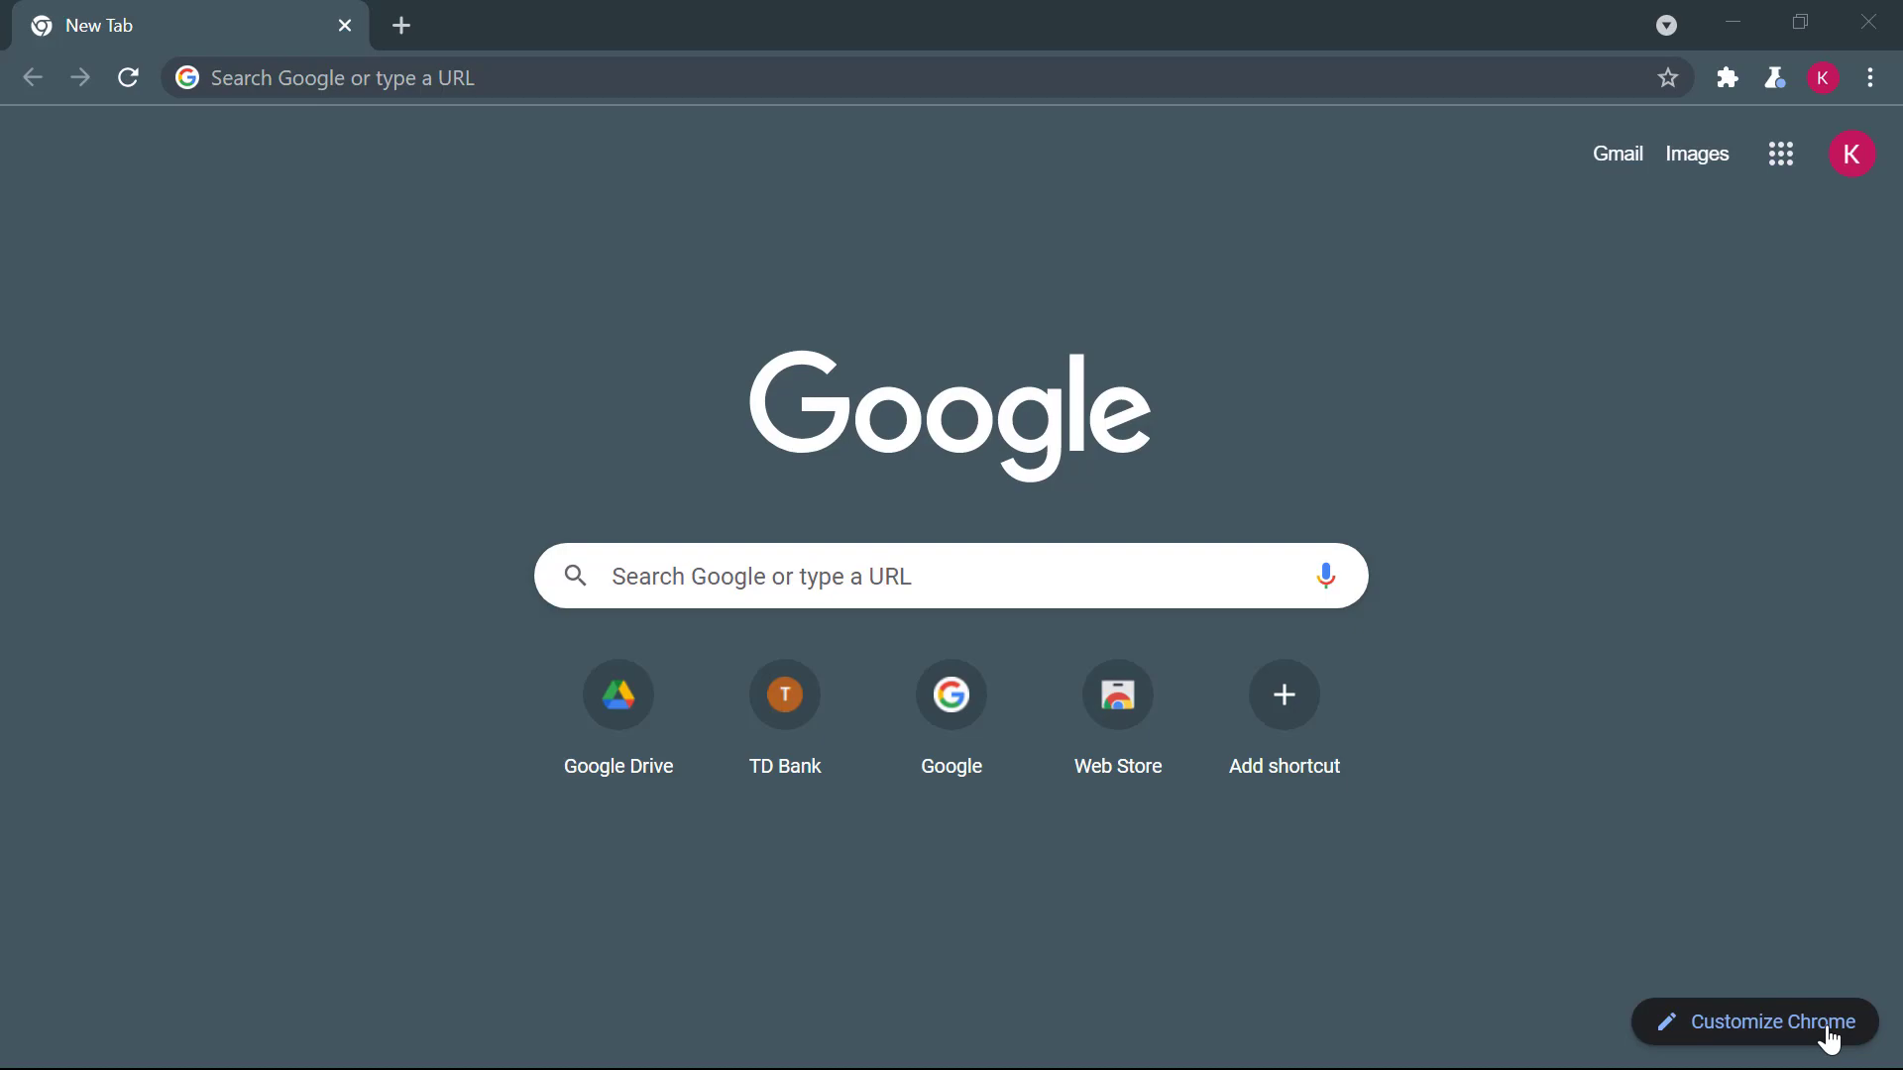
# Step: Search Google for "ziraat" to reach ziraatbank.com.tr/en
pyautogui.click(713, 77)
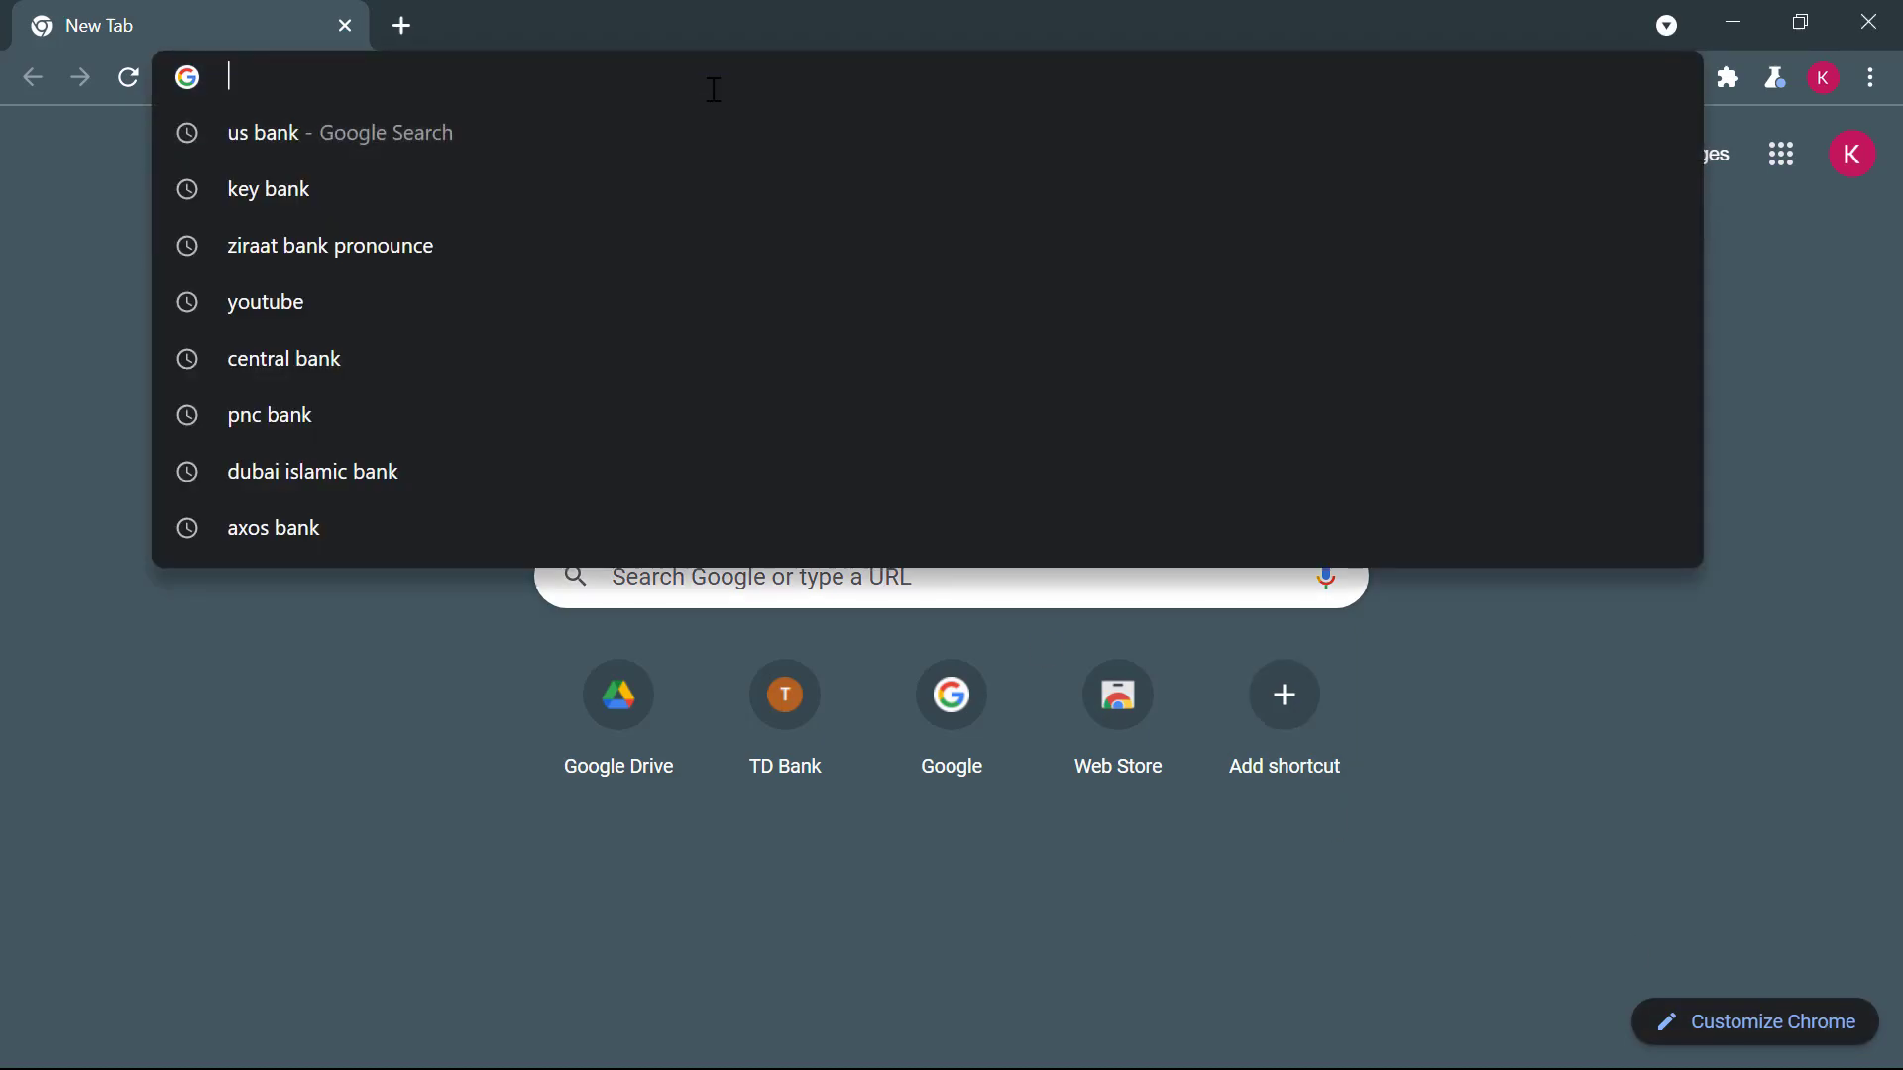
pyautogui.write('ziraat')
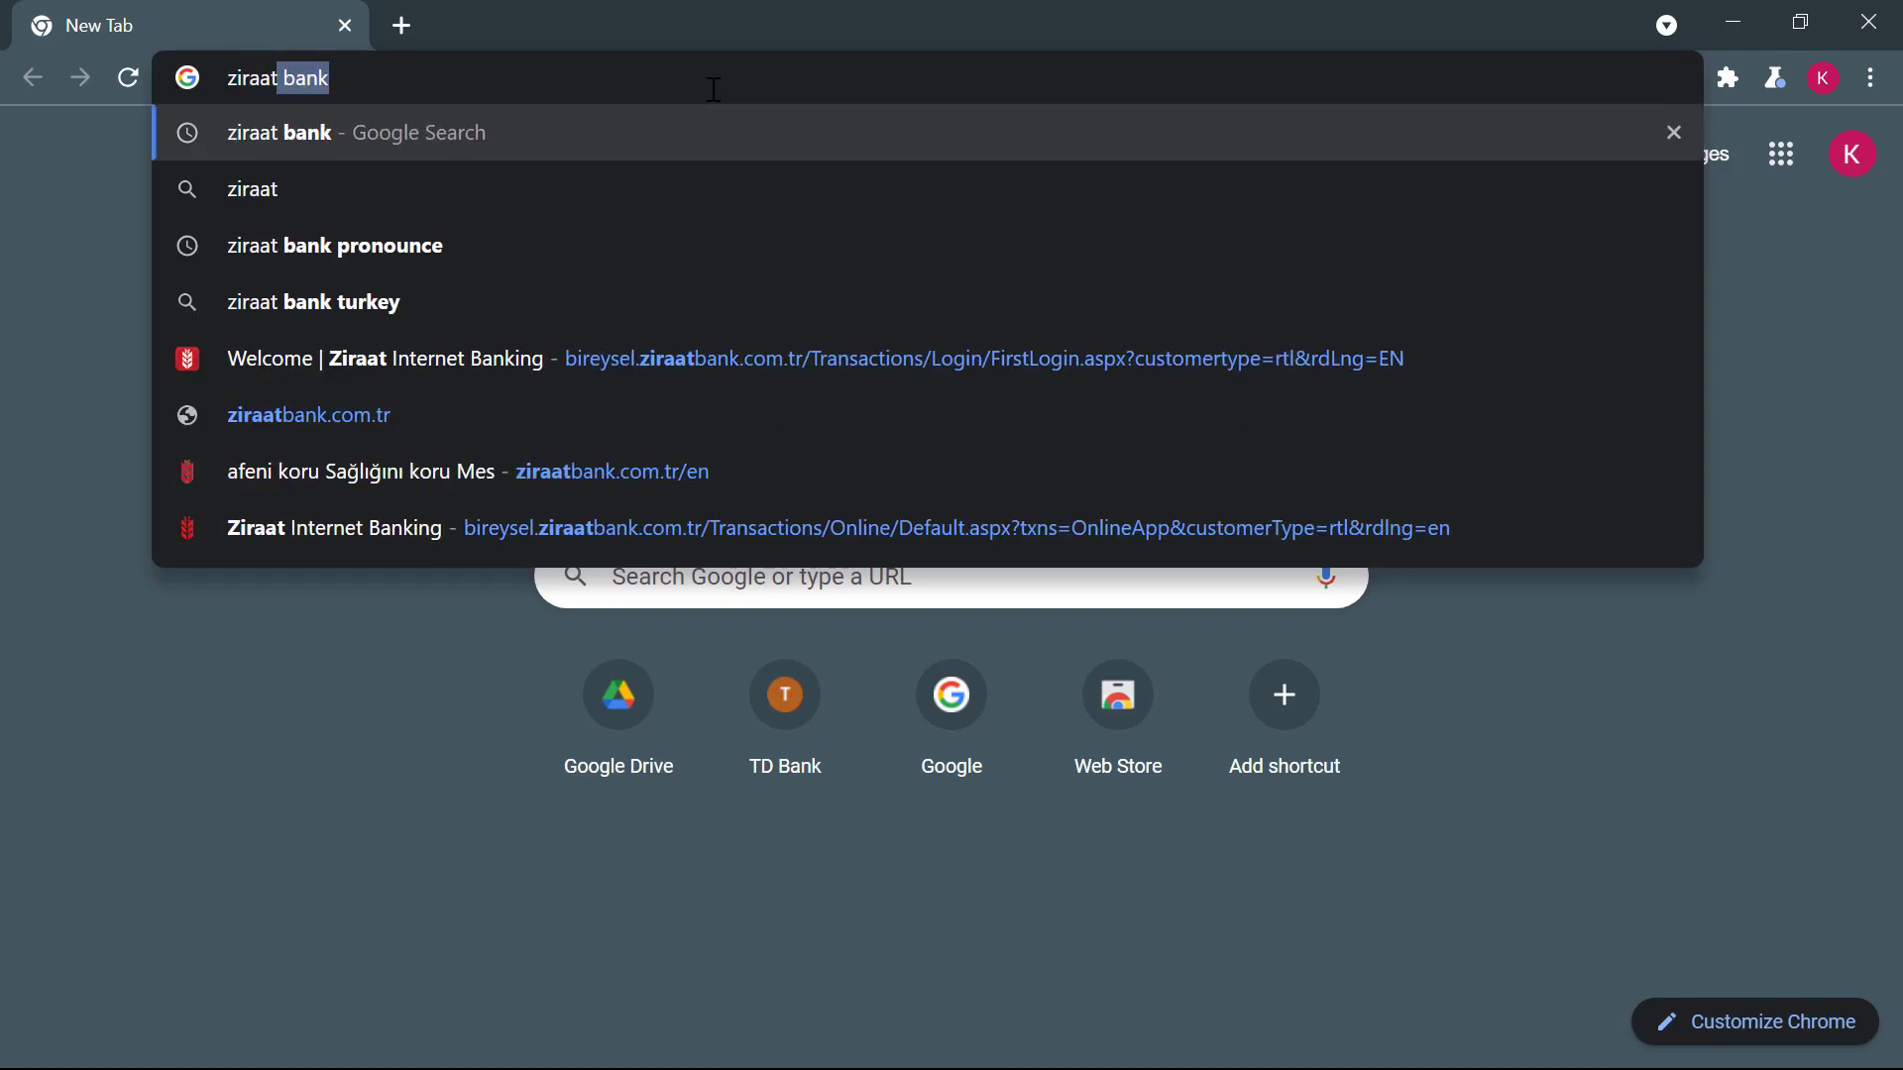
pyautogui.press('Return')
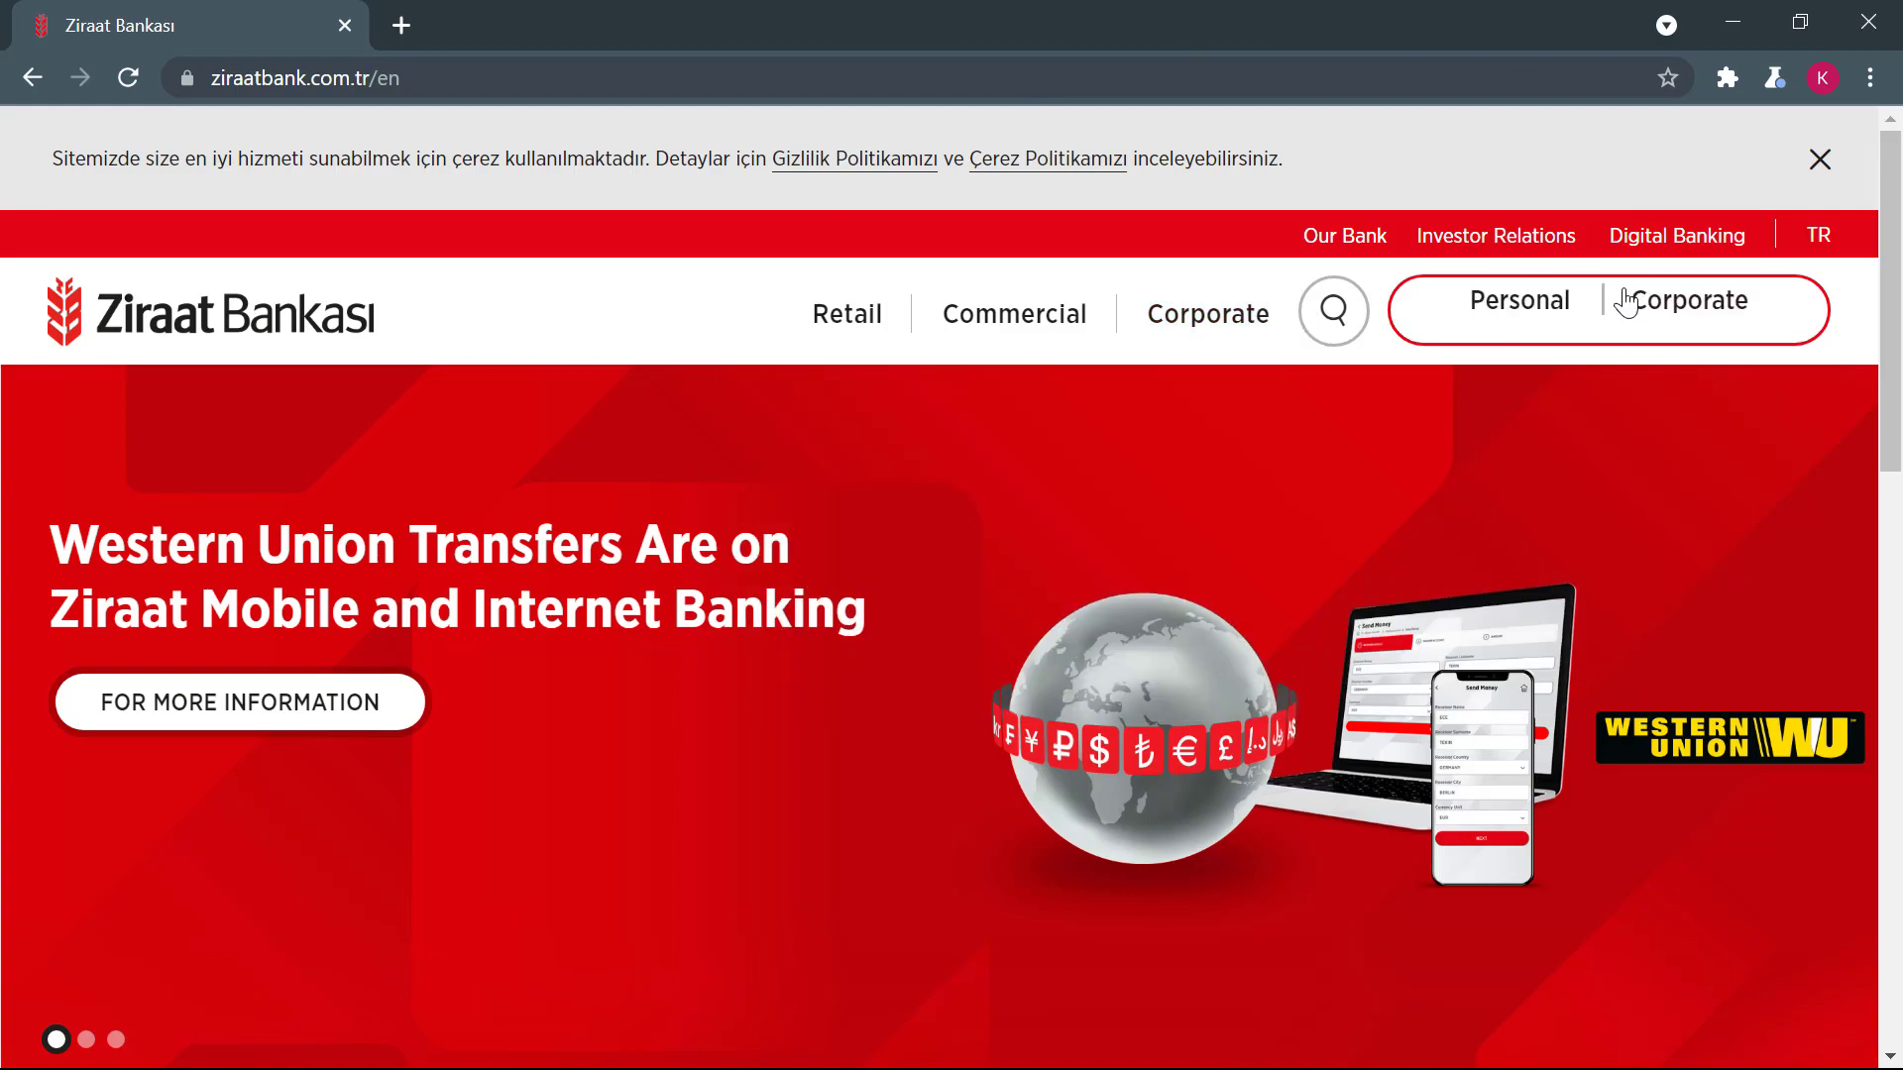
pyautogui.moveTo(1546, 312)
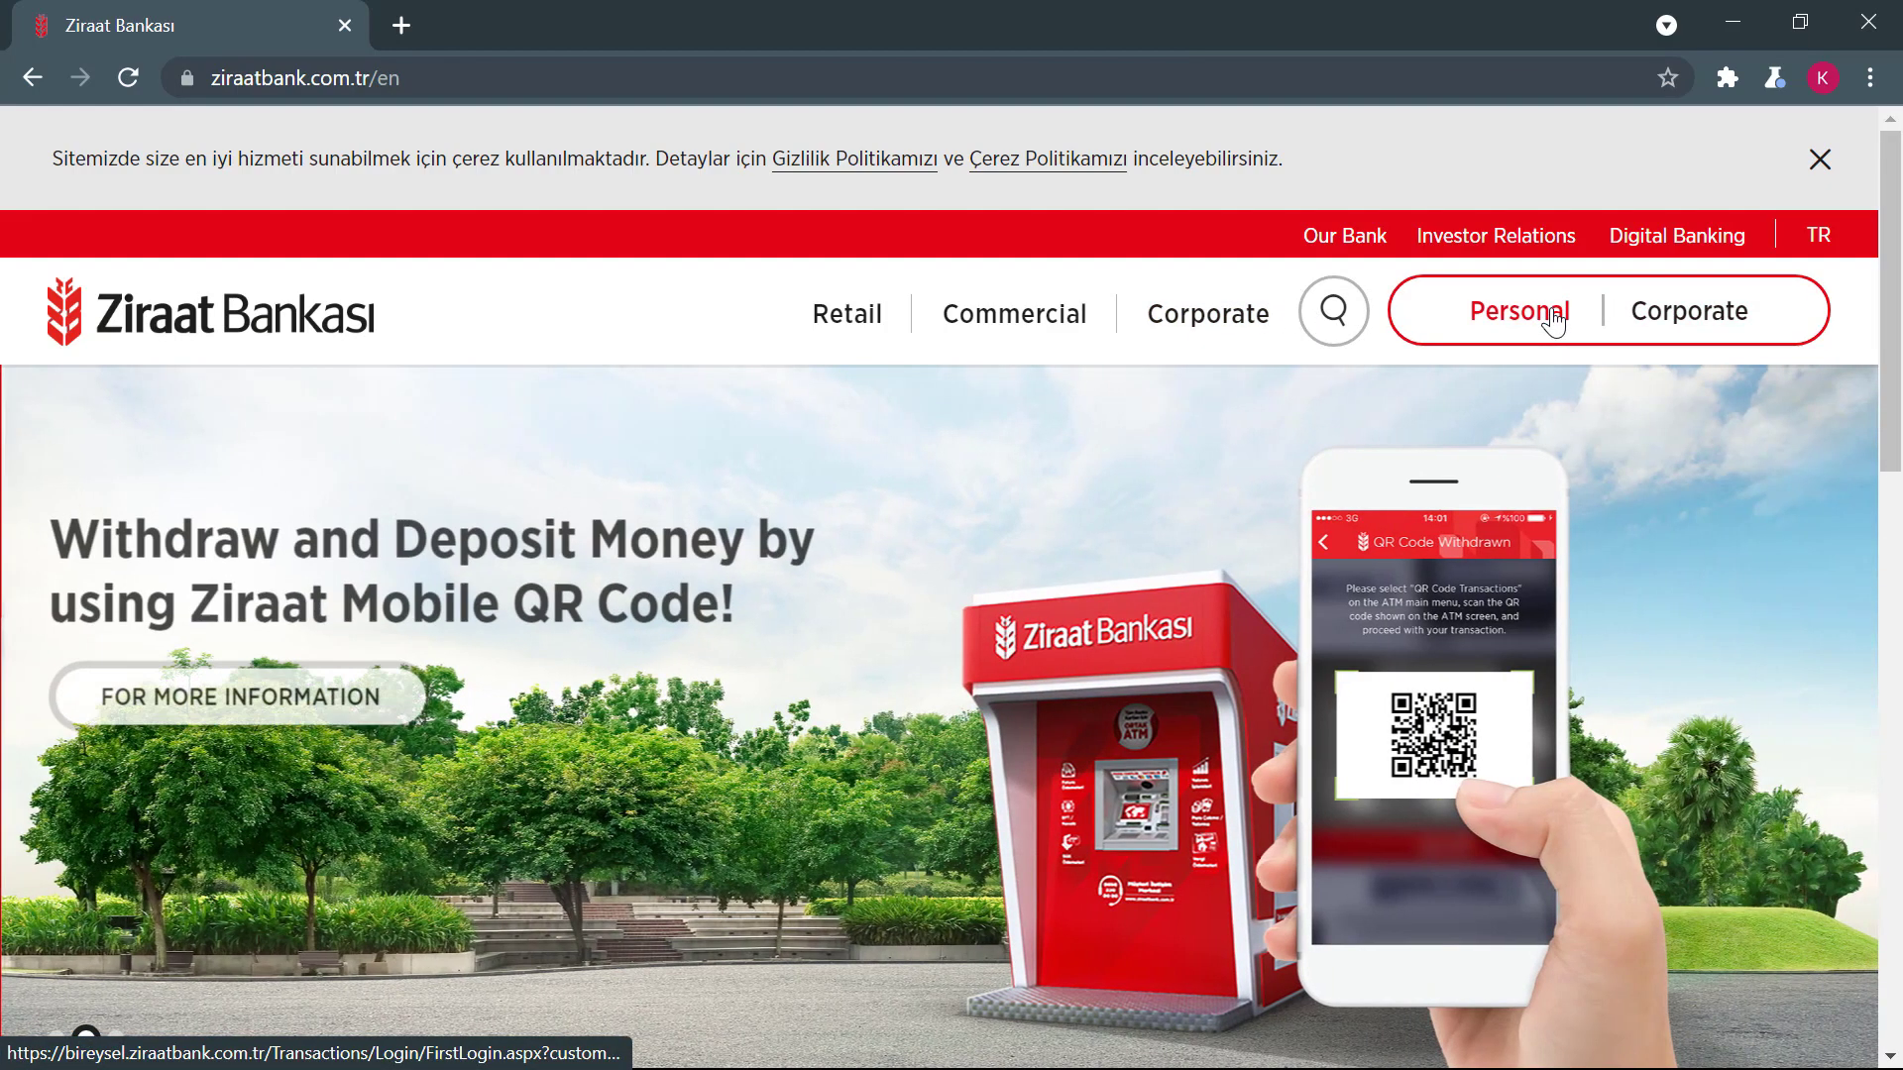
# Step: Open the Personal internet banking login, then switch to the Corporate customer login
pyautogui.click(1521, 311)
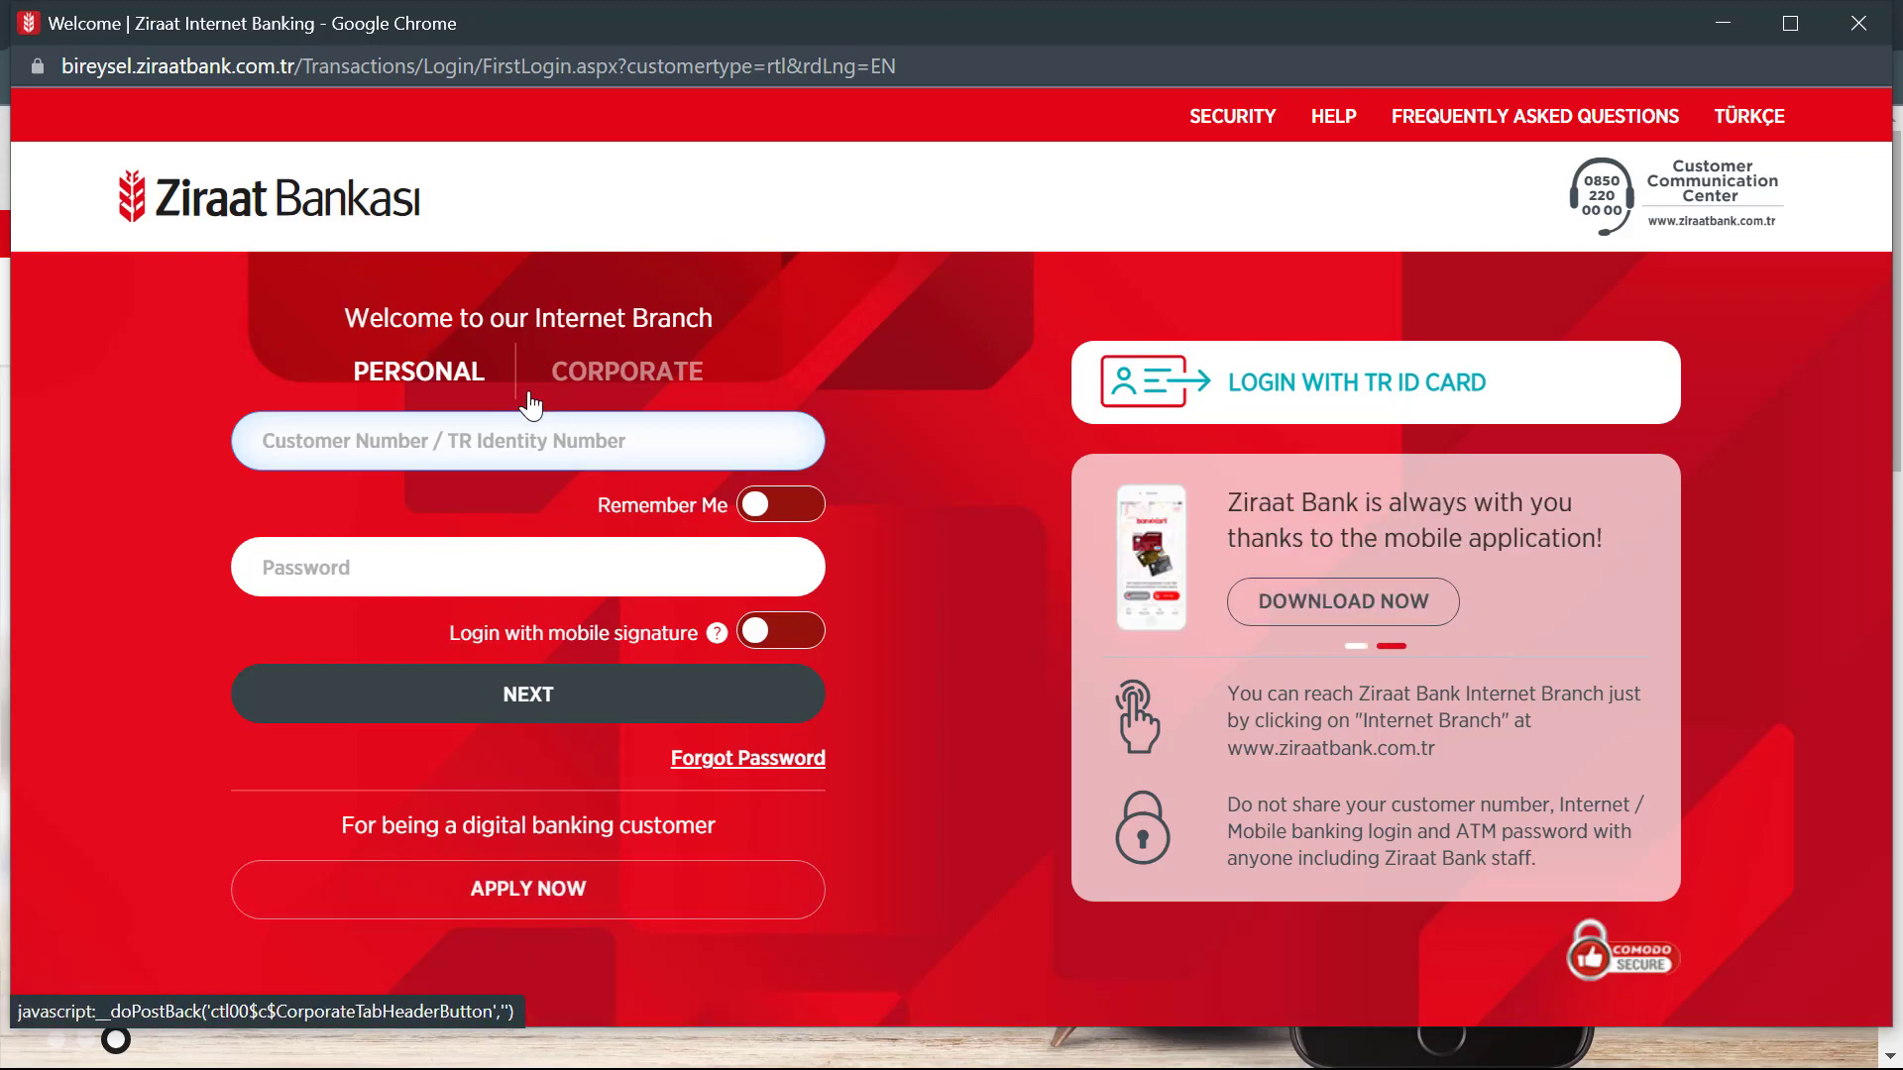
pyautogui.click(626, 369)
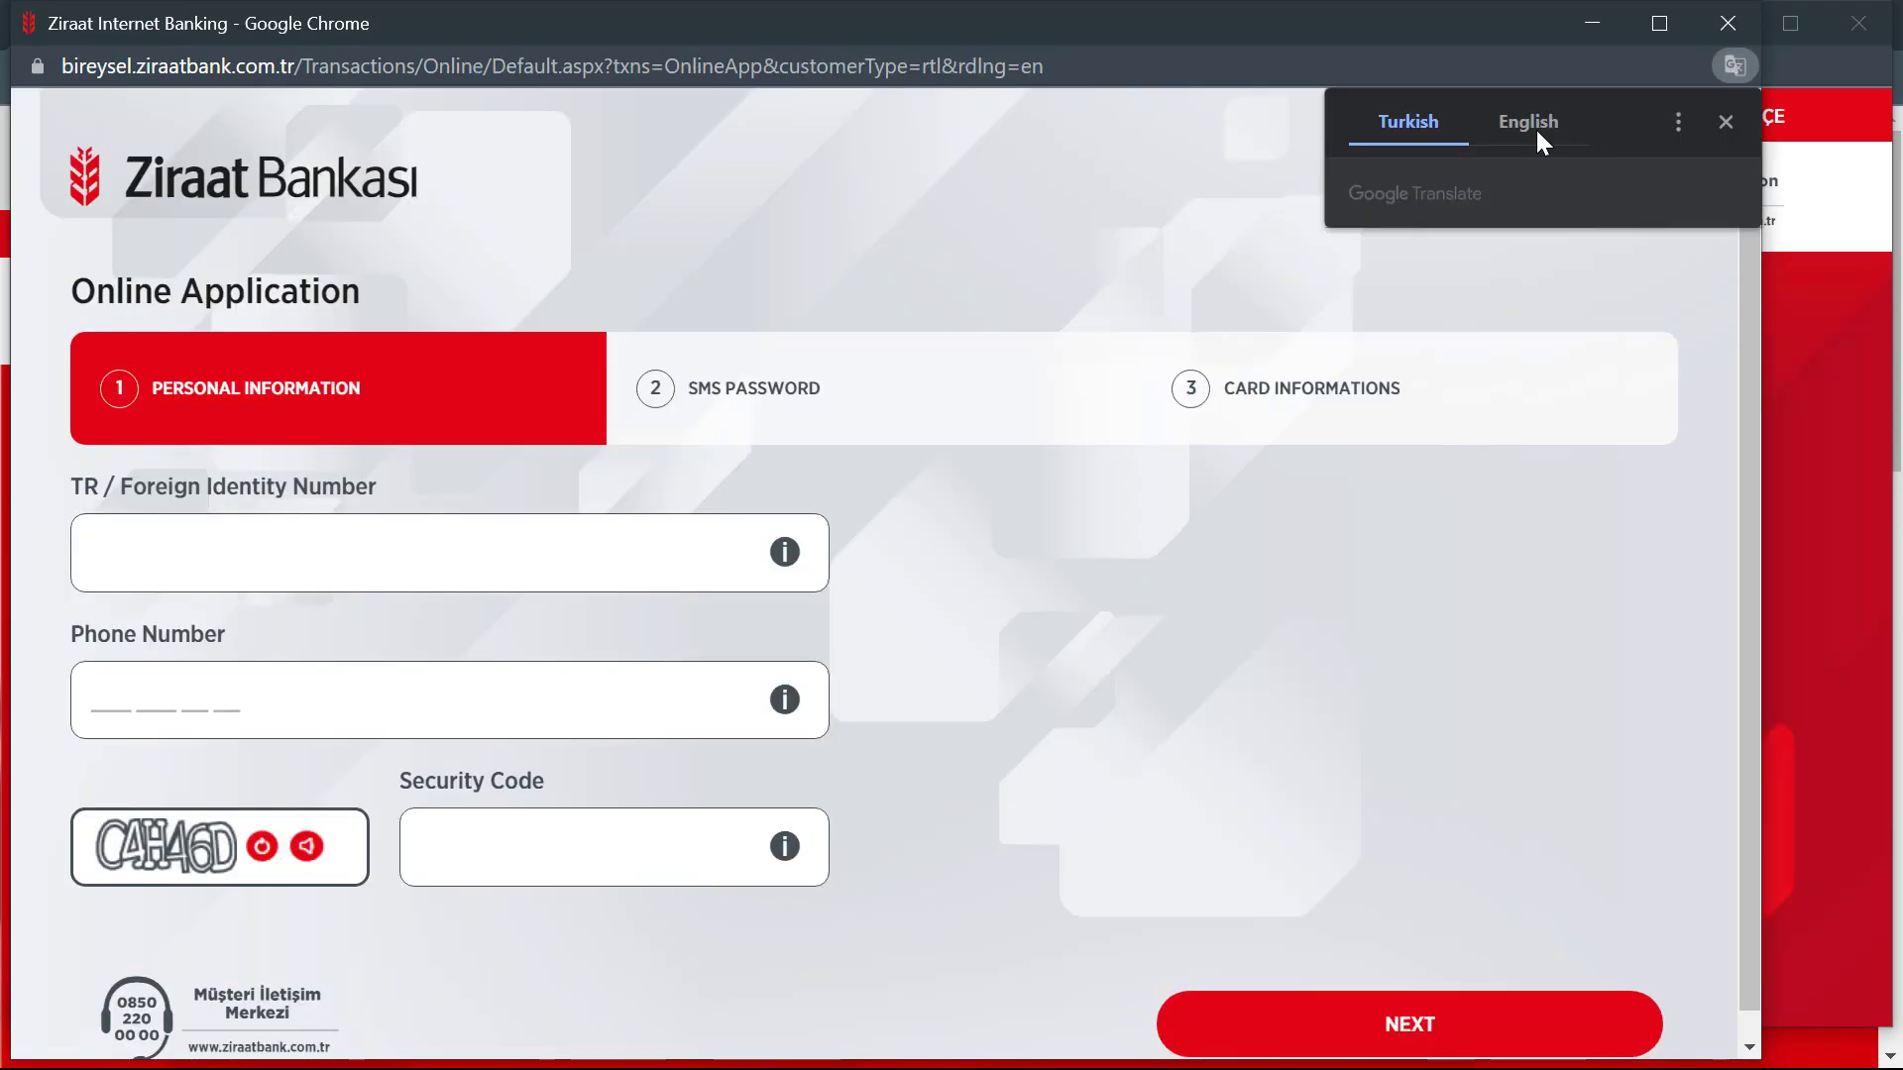
# Step: Translate the form to English, maximize the window, then enter phone digit 5 and code C4
pyautogui.click(1537, 127)
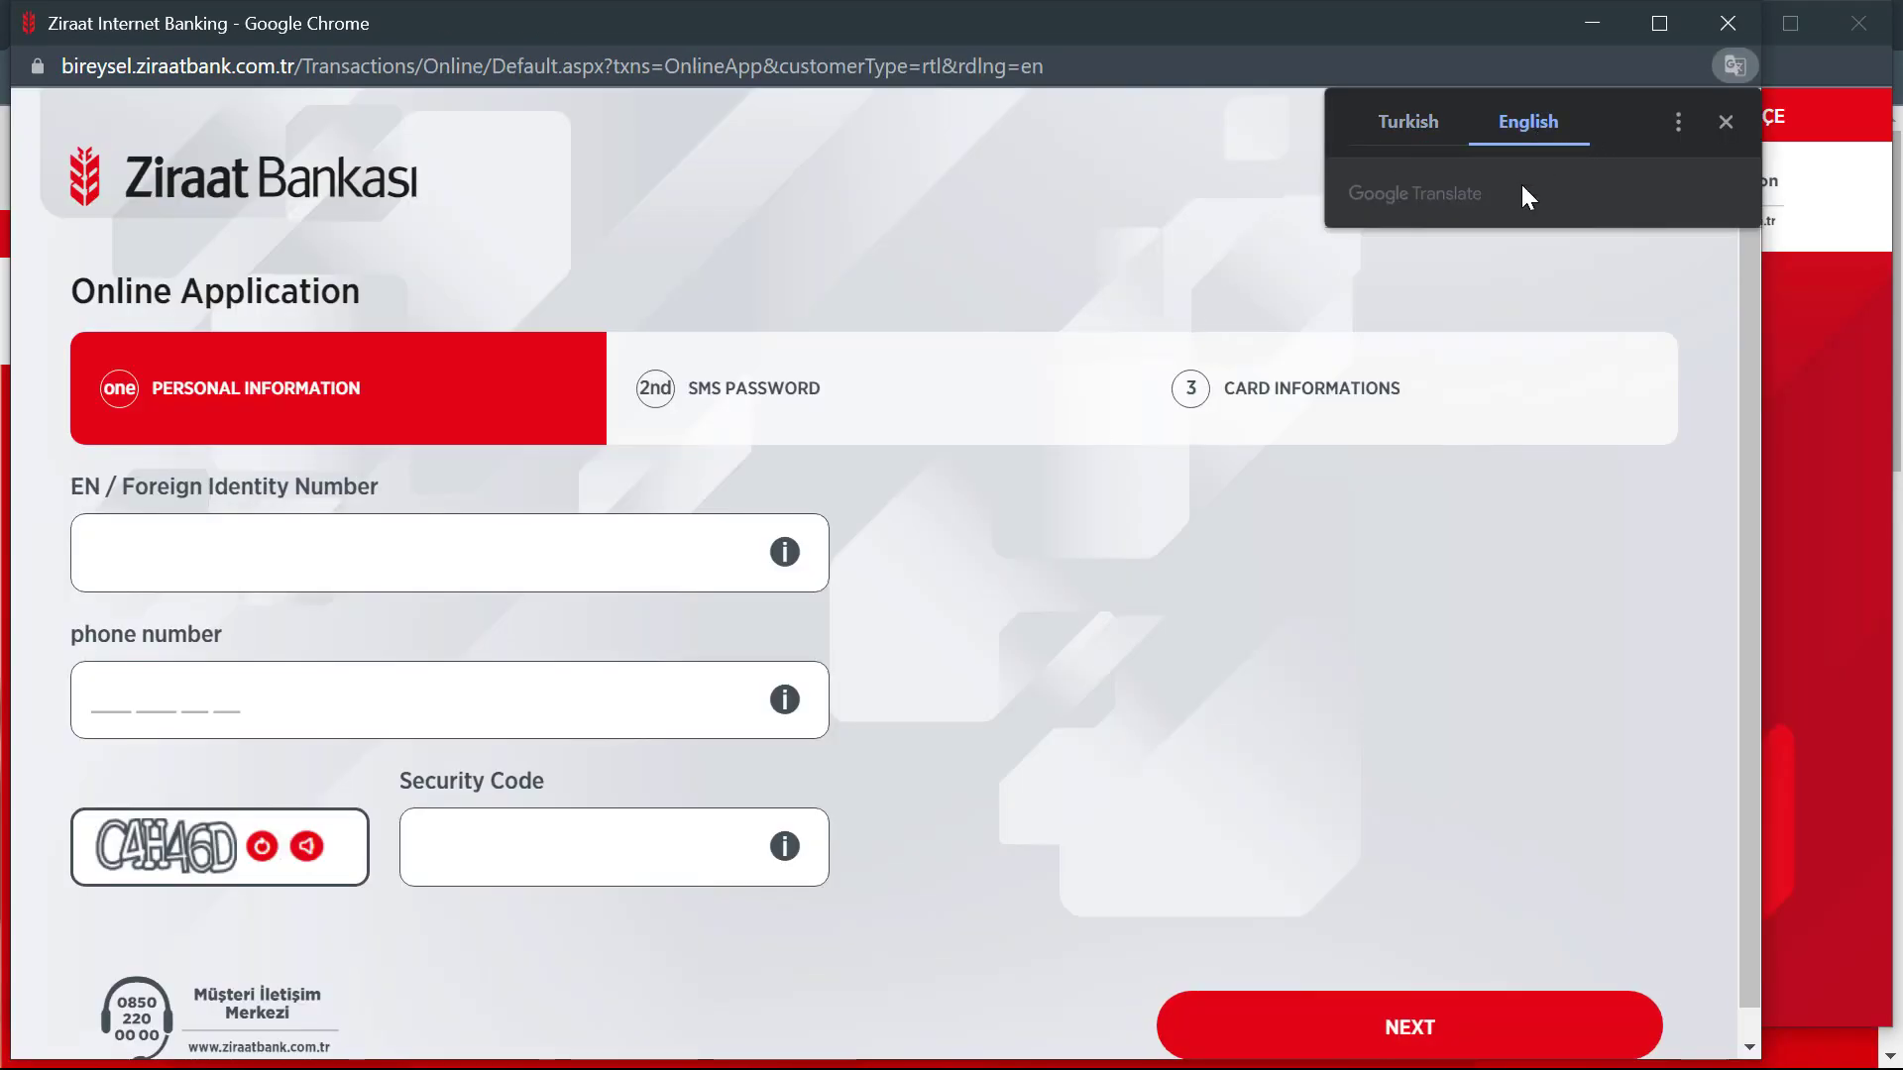
pyautogui.click(1660, 22)
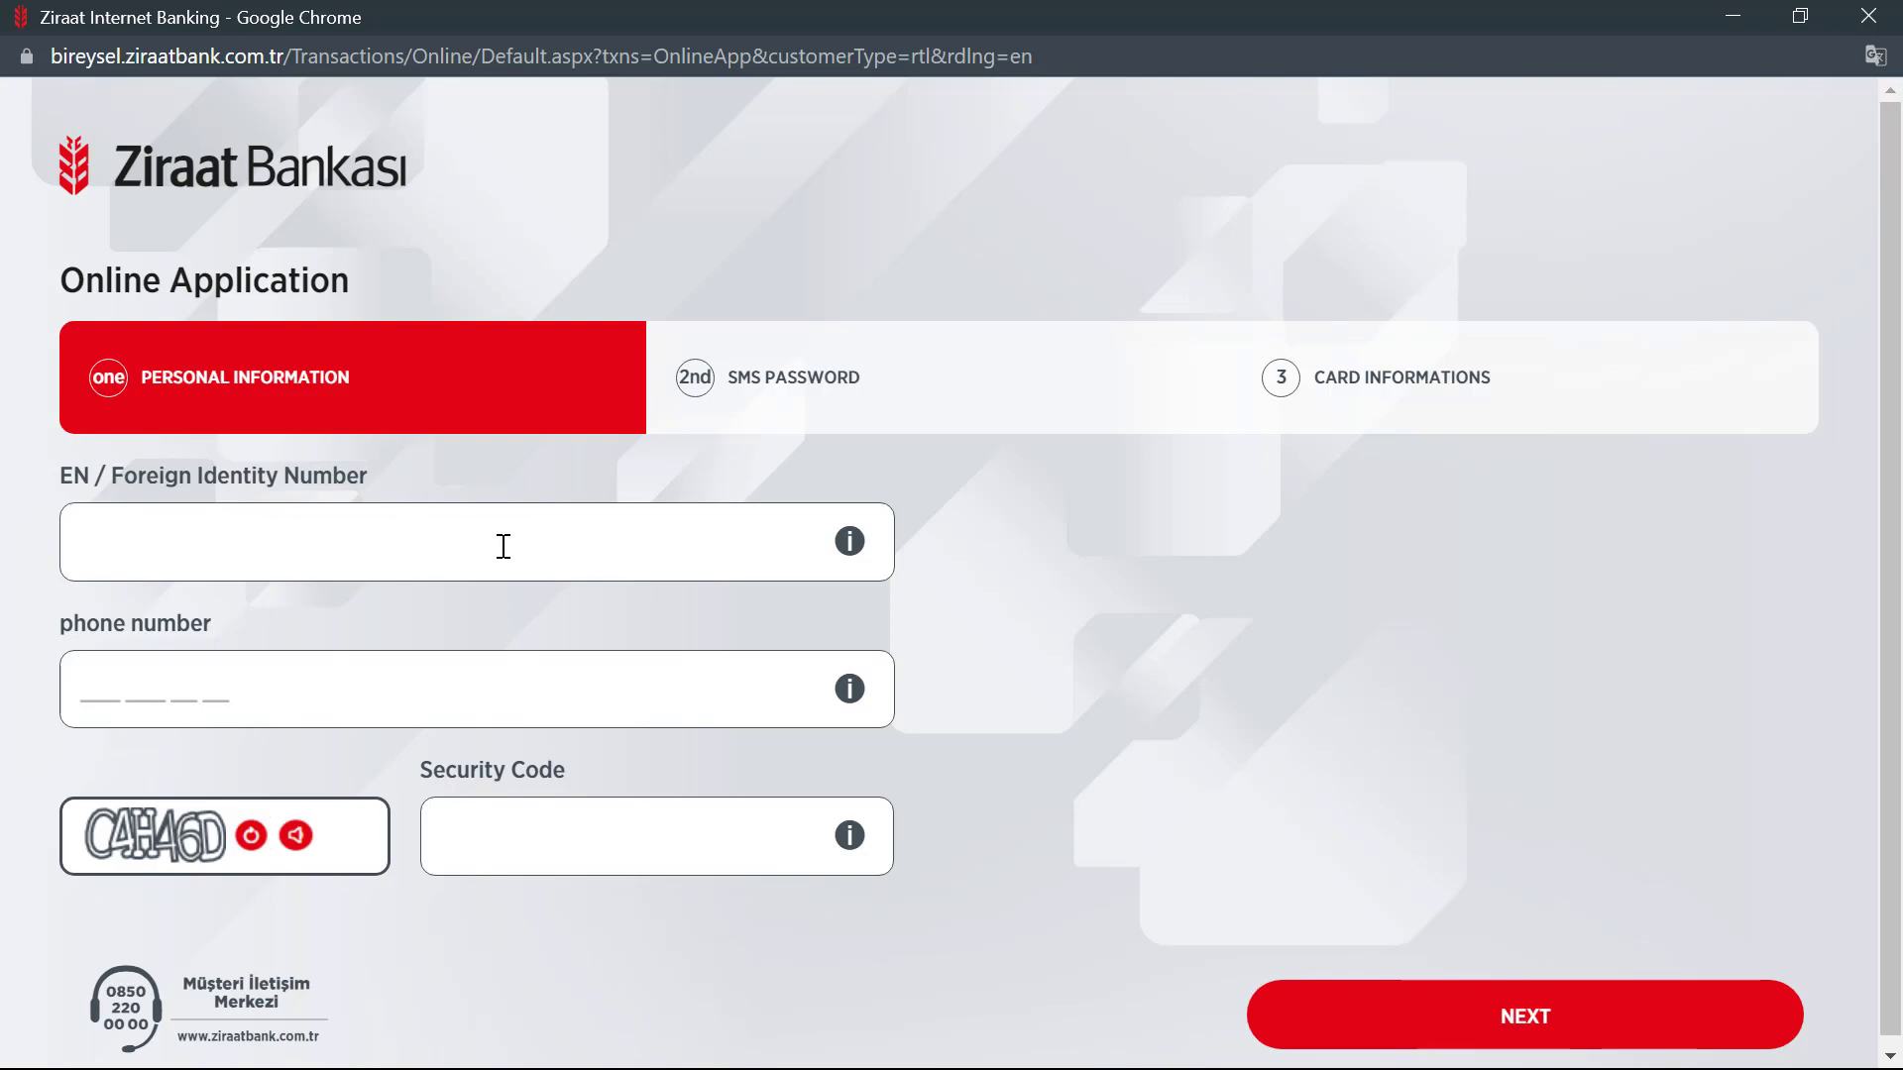
pyautogui.click(425, 689)
pyautogui.write('5')
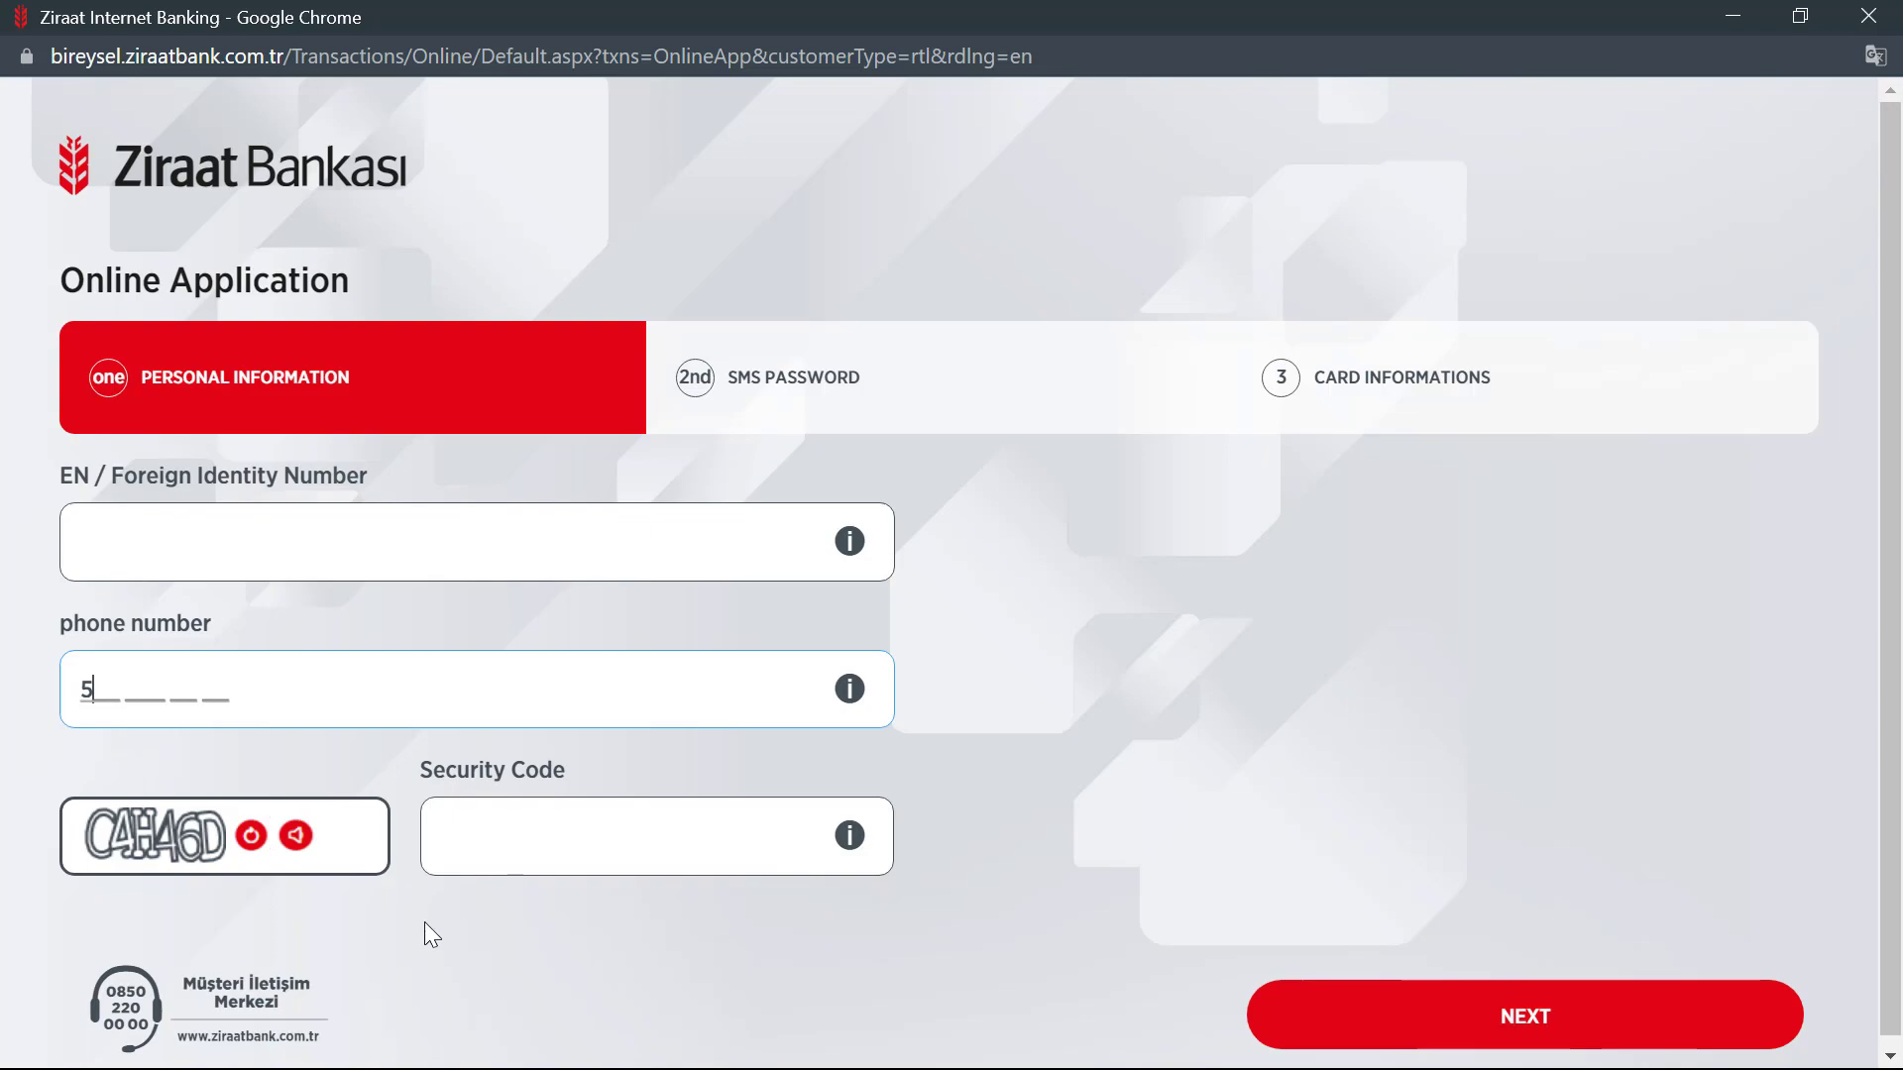
pyautogui.scroll(-1, 424, 922)
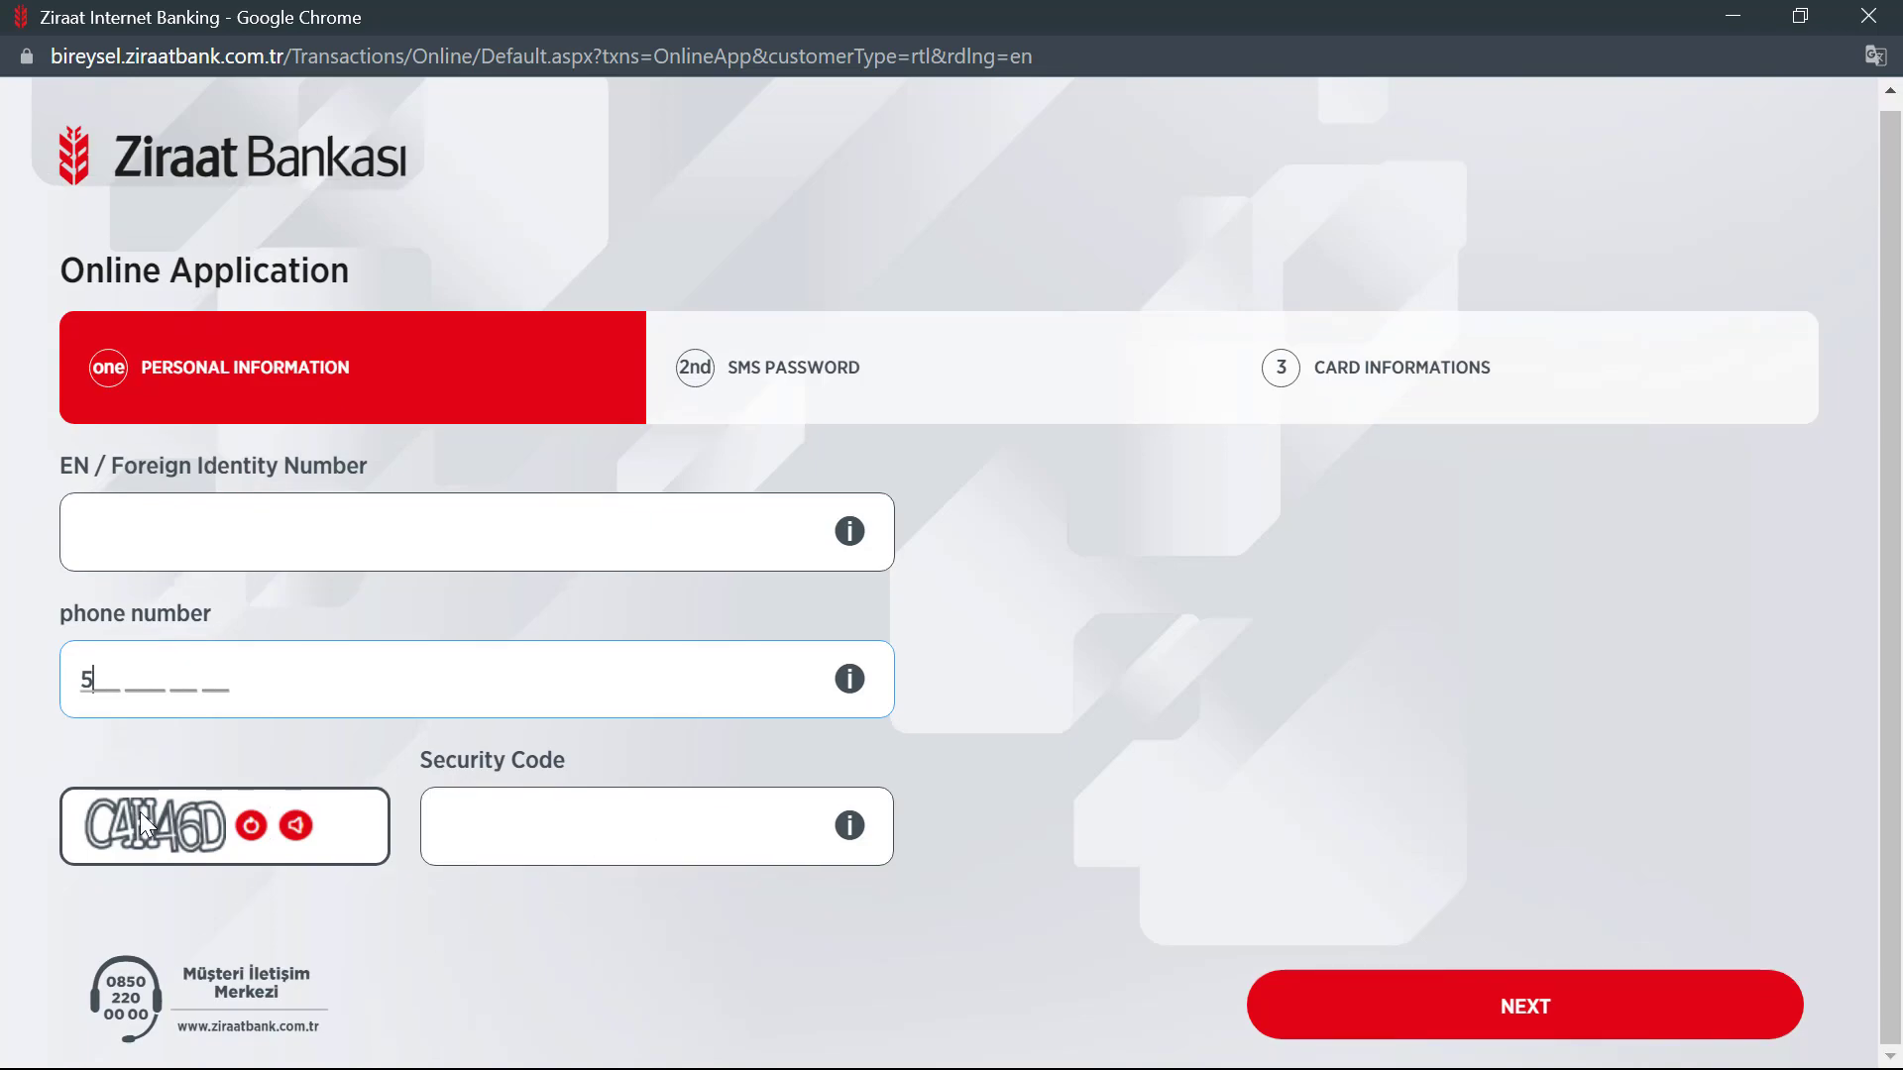
pyautogui.click(565, 820)
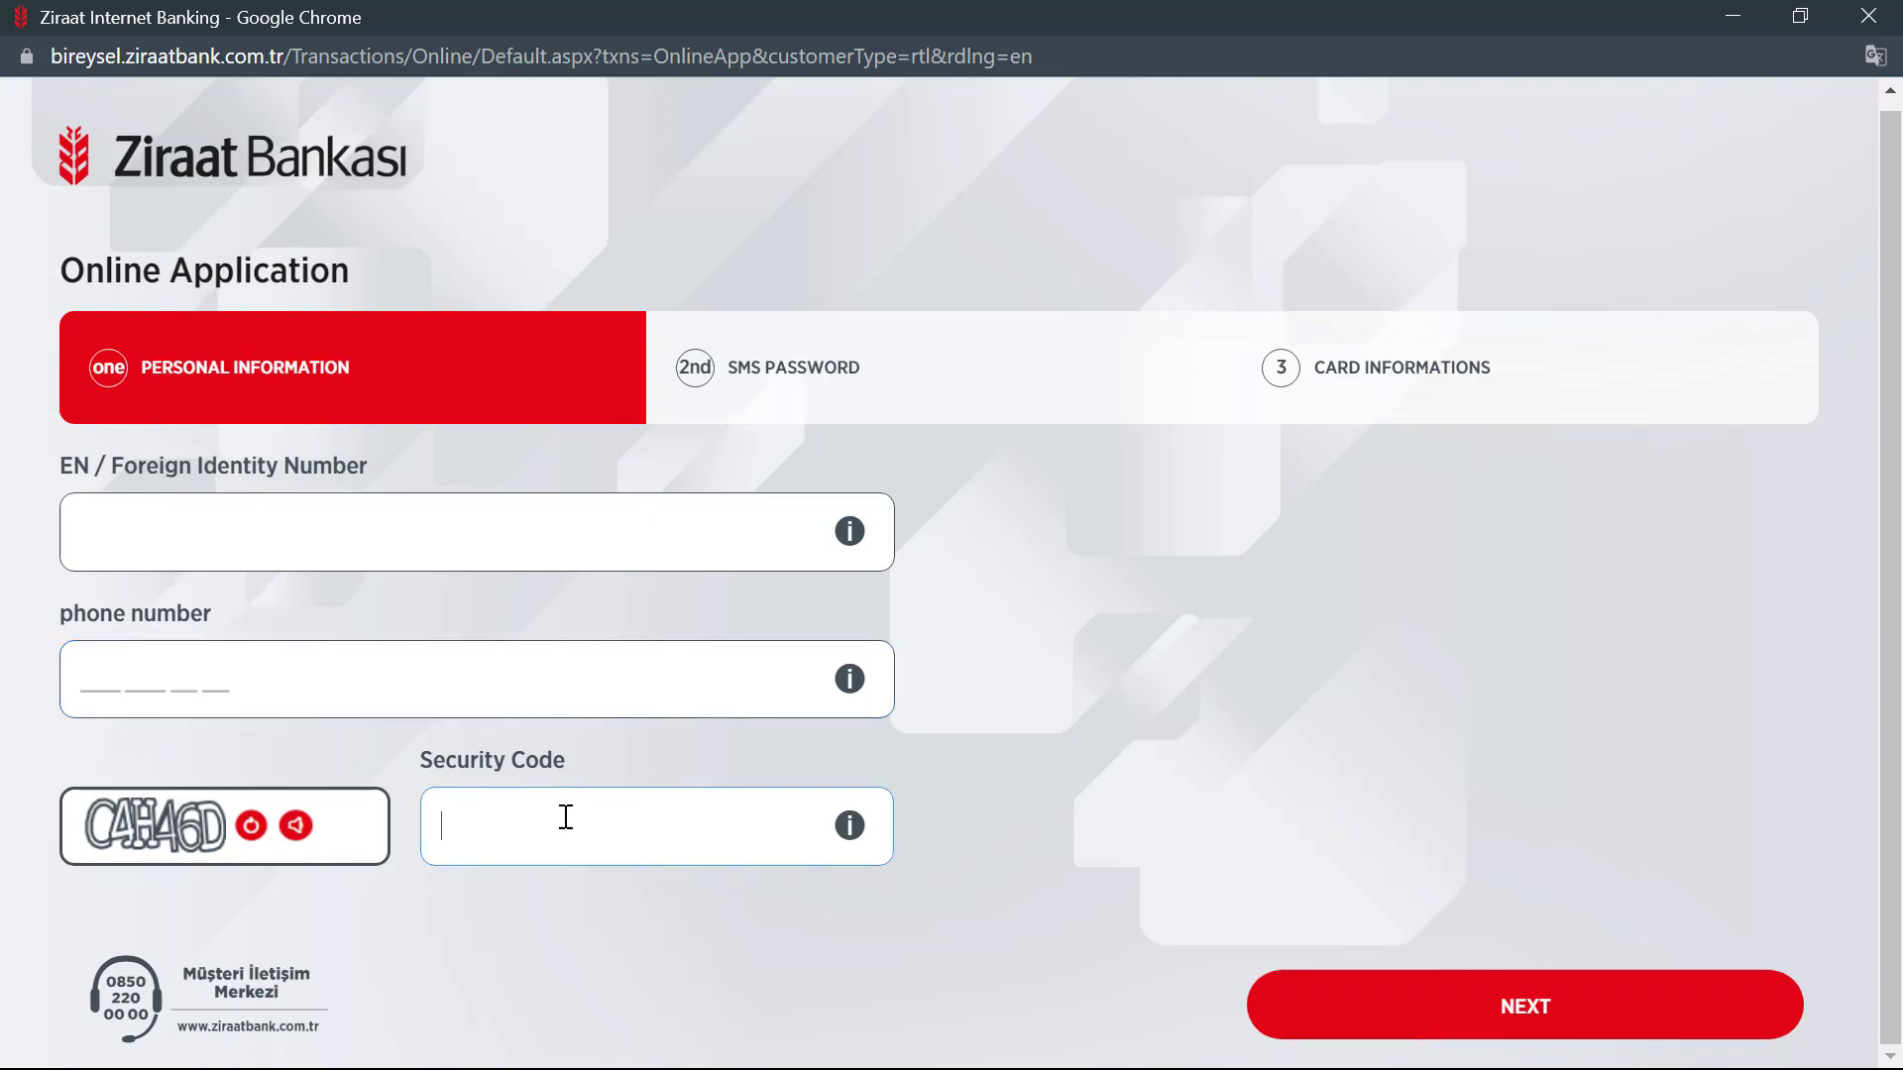
pyautogui.write('C')
pyautogui.write('4')
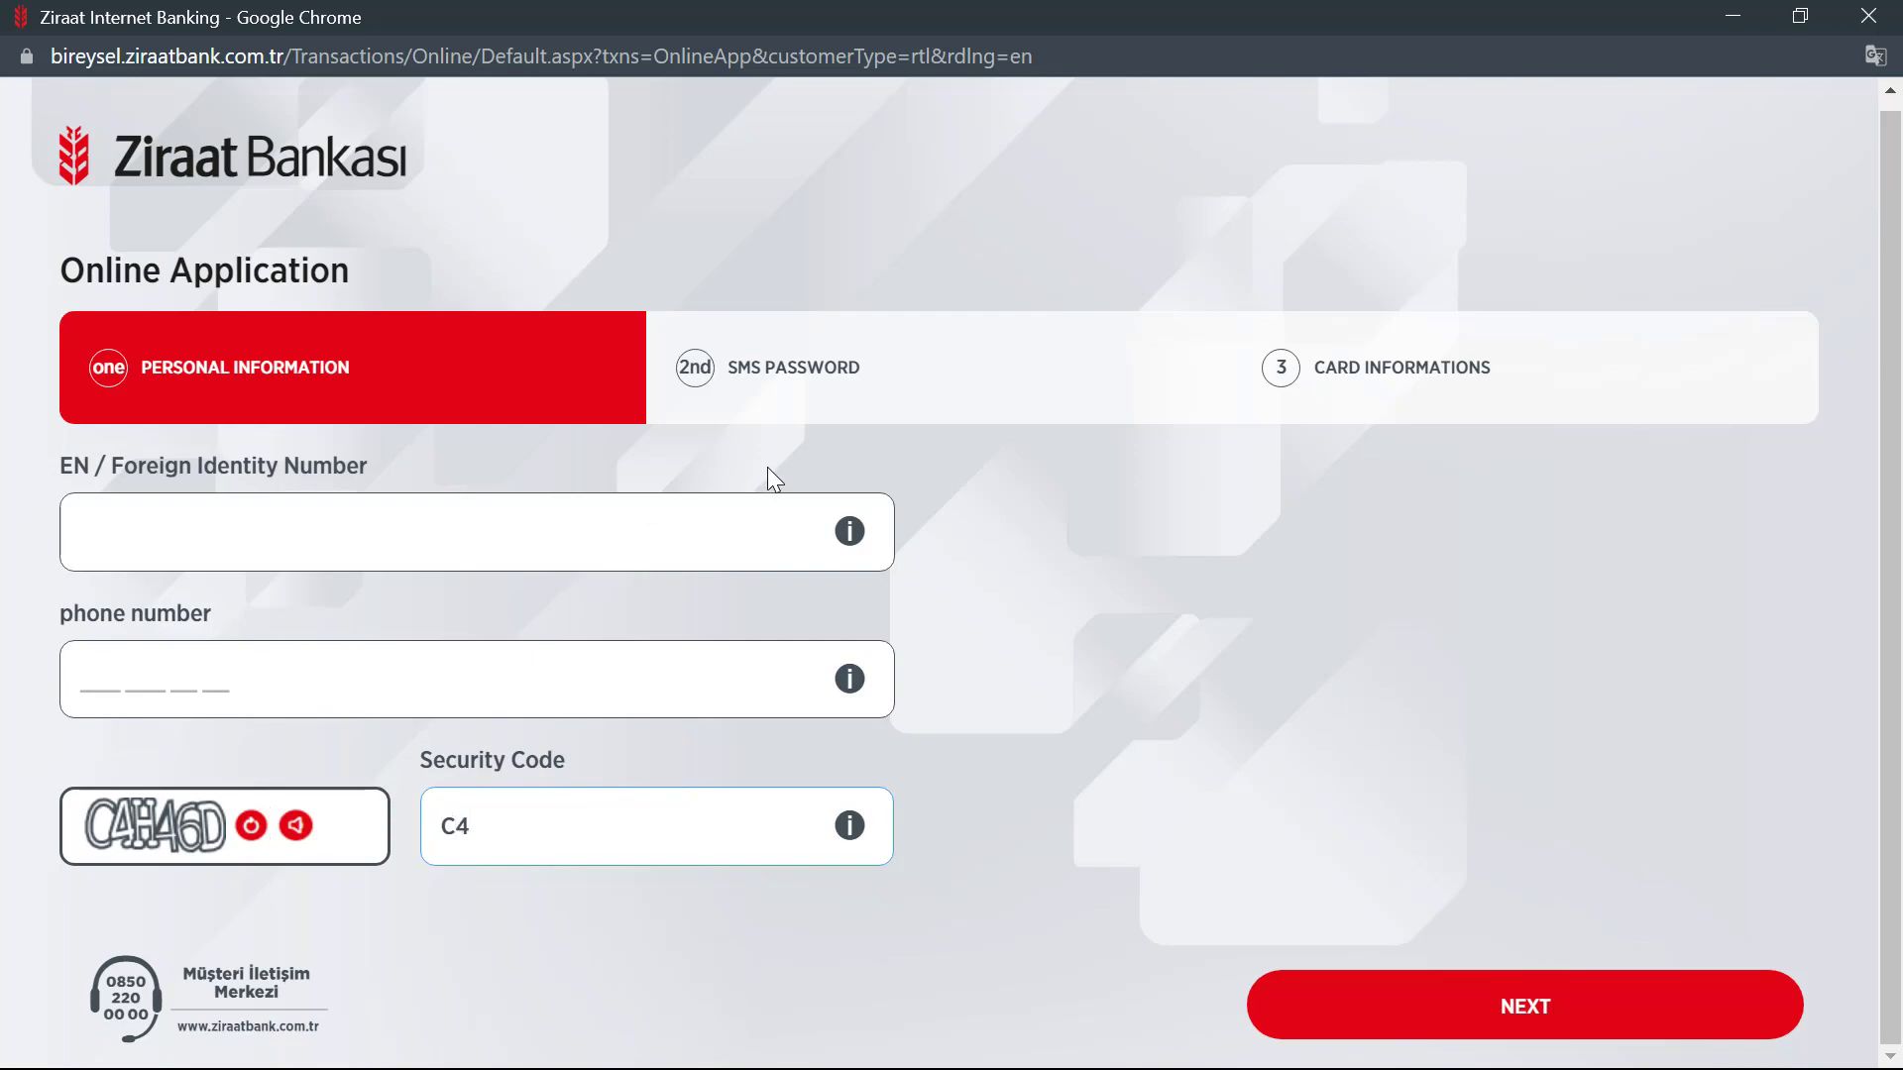